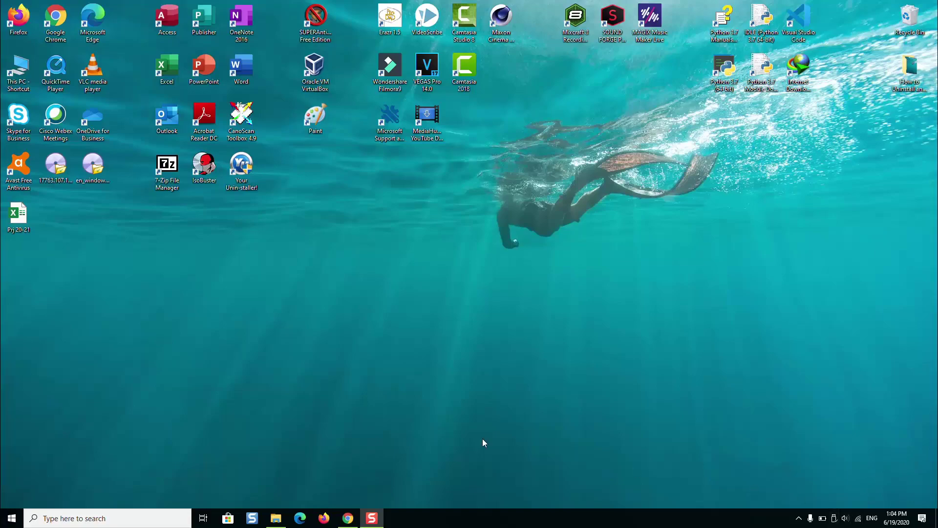
Restore Chrome, close the old Avast download tab and go to avast.com
click(348, 518)
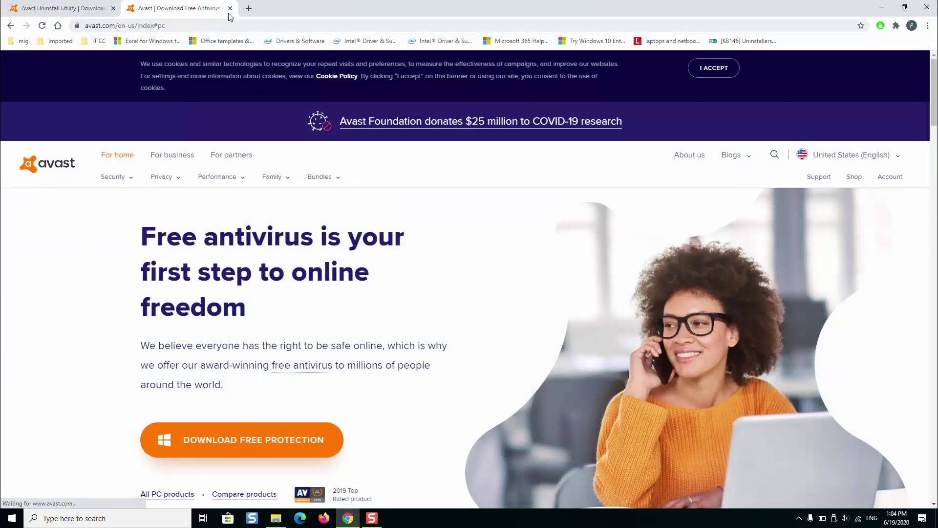
click(248, 9)
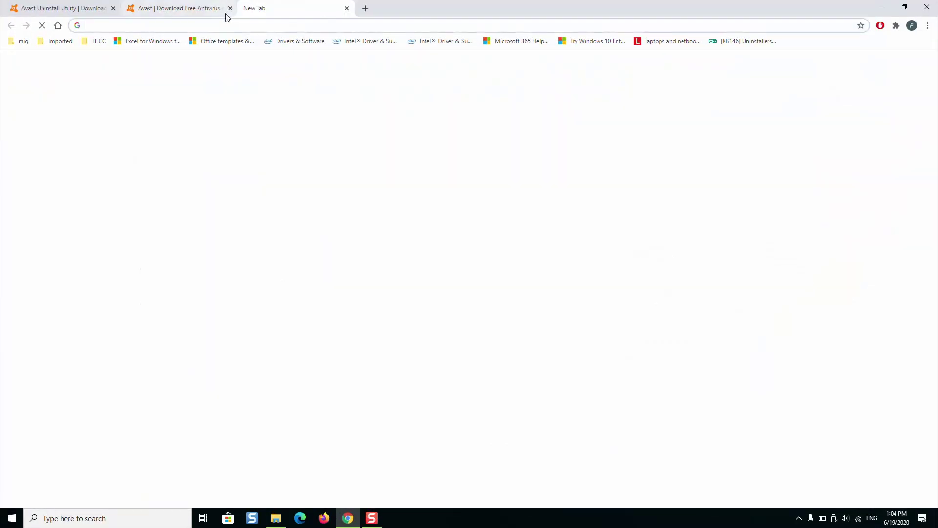
click(114, 10)
click(139, 22)
text(avast.com/fr-fr/free-antivirus-download#pc)
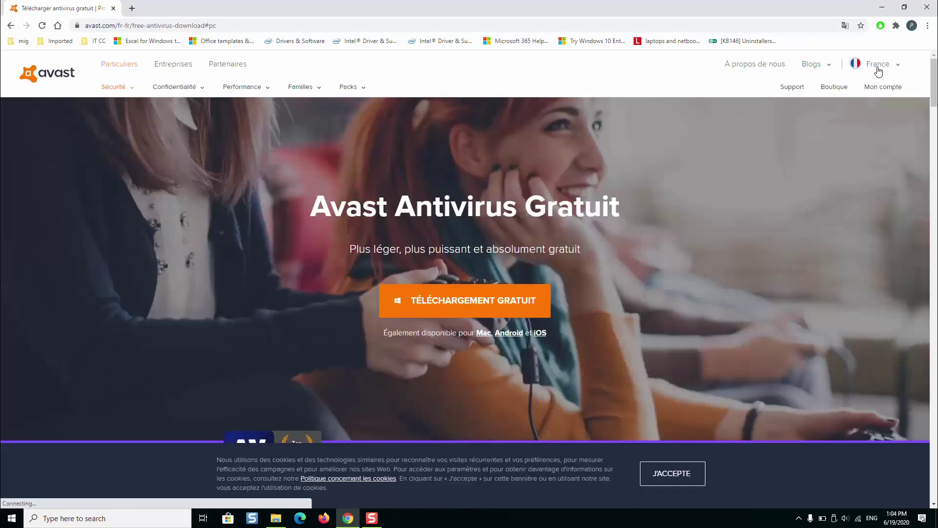
Switch avast.com to English (United States) and enter 'uninstall' in the site search
click(877, 66)
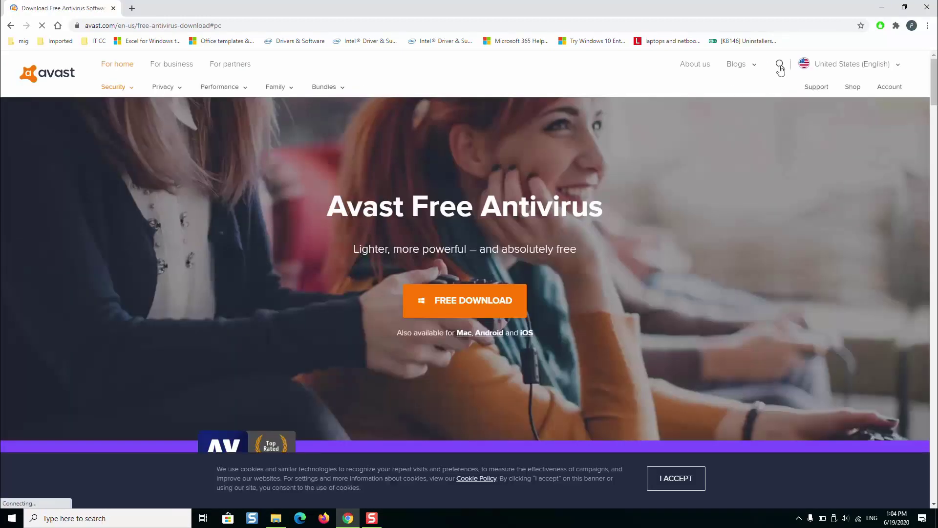
click(780, 64)
click(710, 61)
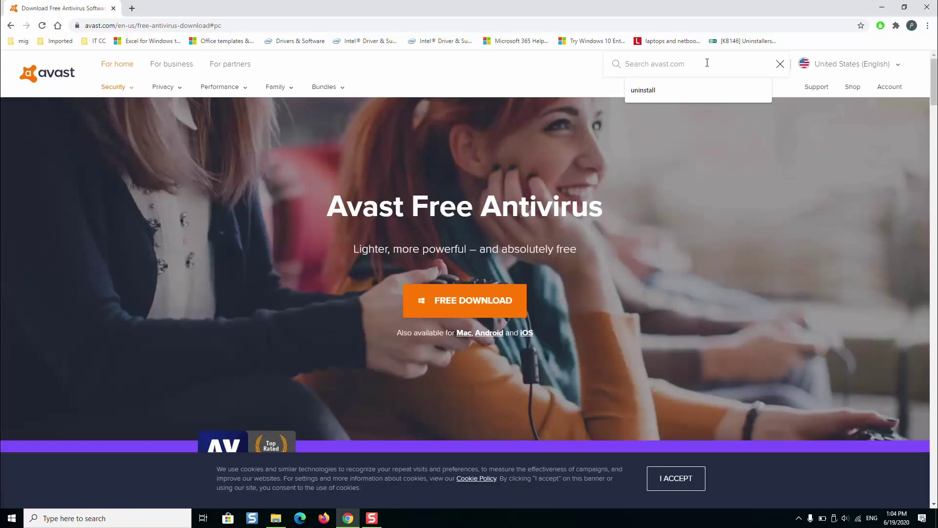
click(697, 87)
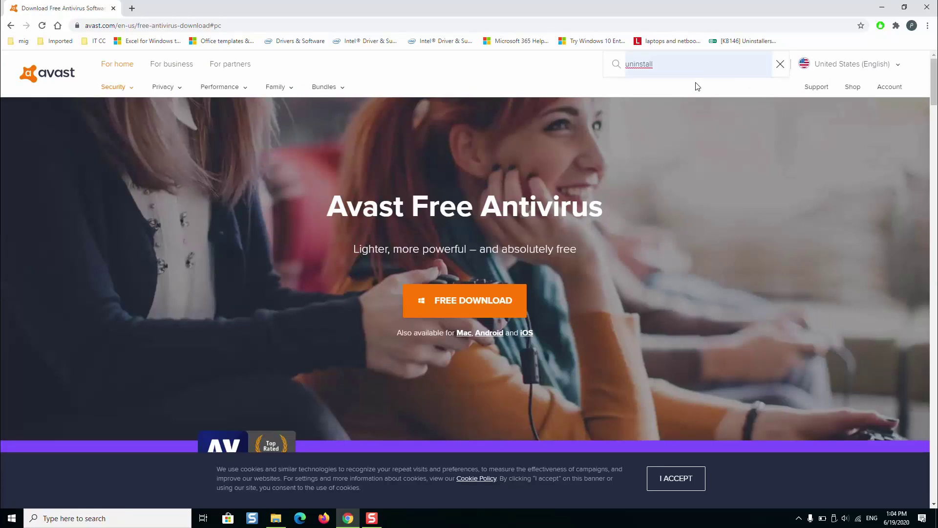
Search for 'uninstall', open the Avast Uninstall Utility result, then launch File Explorer with Win+E
key(Return)
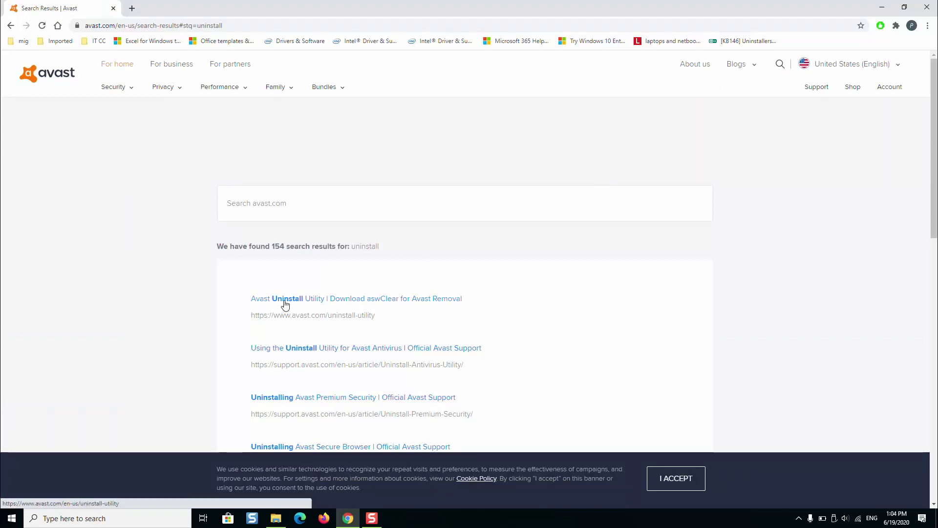
click(355, 305)
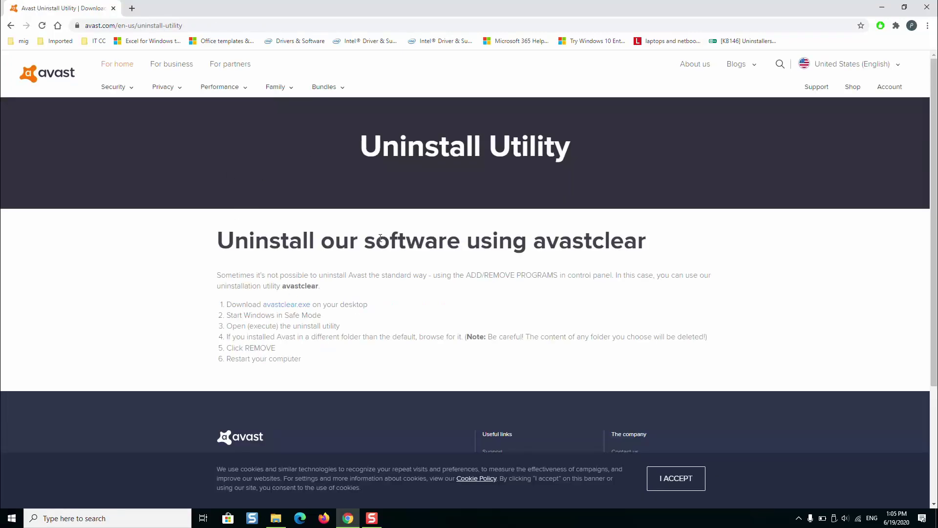
scroll(256, 323, down, 1)
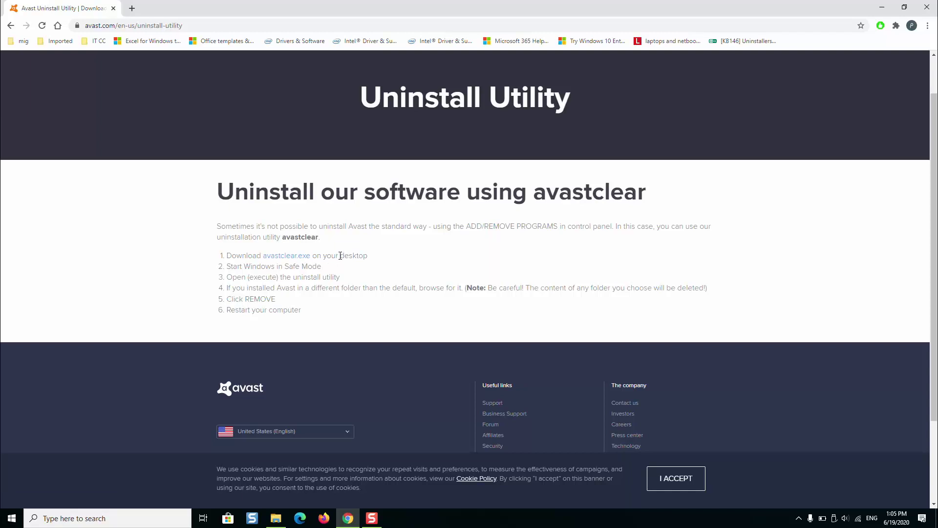
key(super+e)
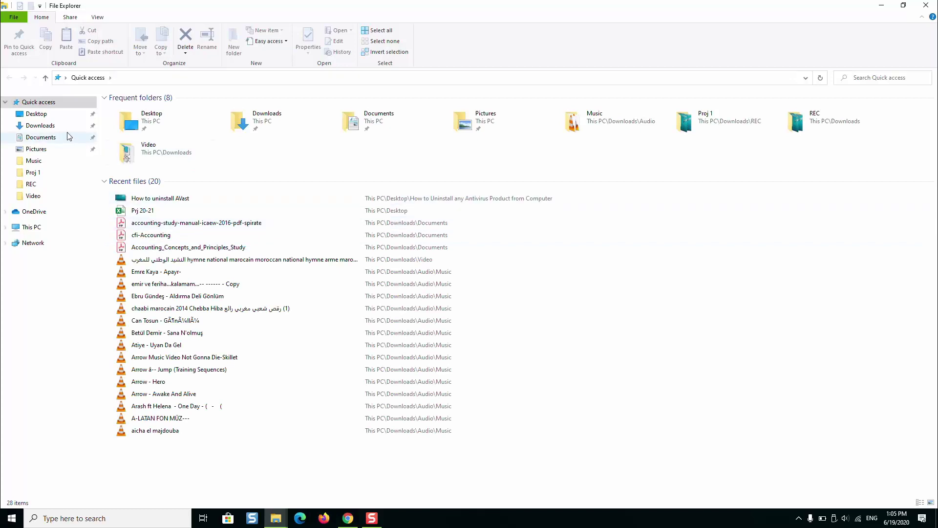
Open Downloads > Programs in a smaller Explorer window and select the avastclear file
click(44, 126)
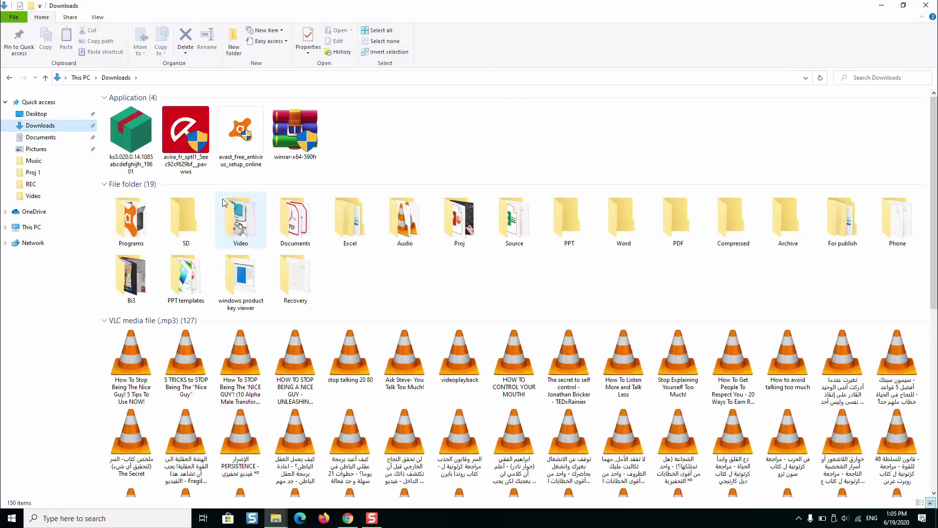
double_click(131, 220)
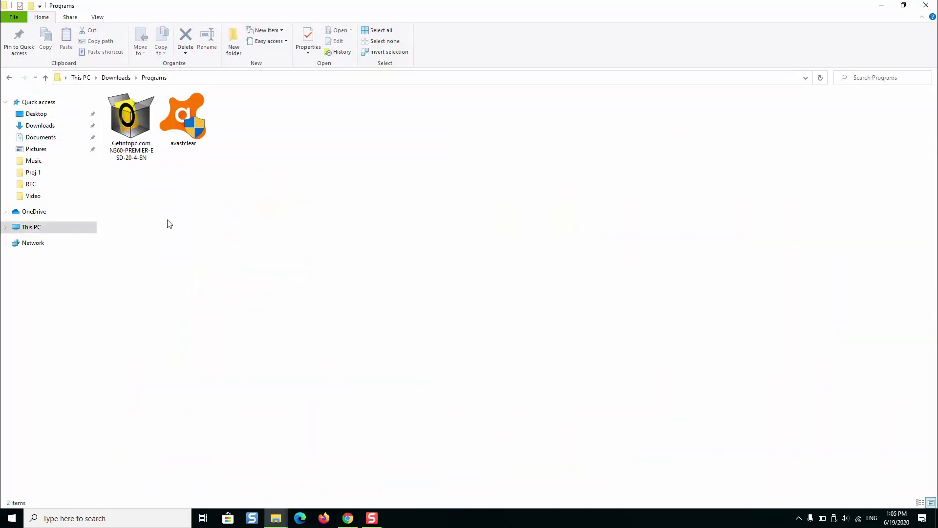
drag(396, 6, 516, 70)
click(361, 202)
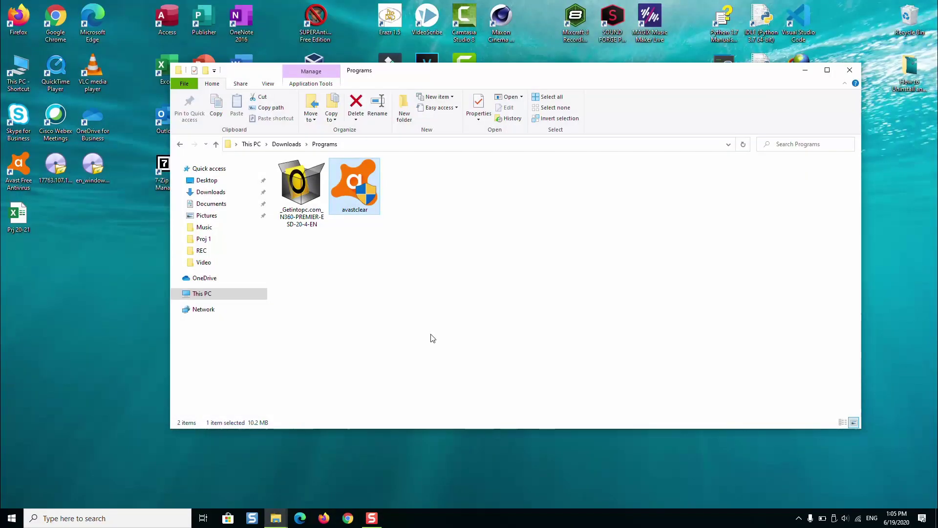
right_click(360, 187)
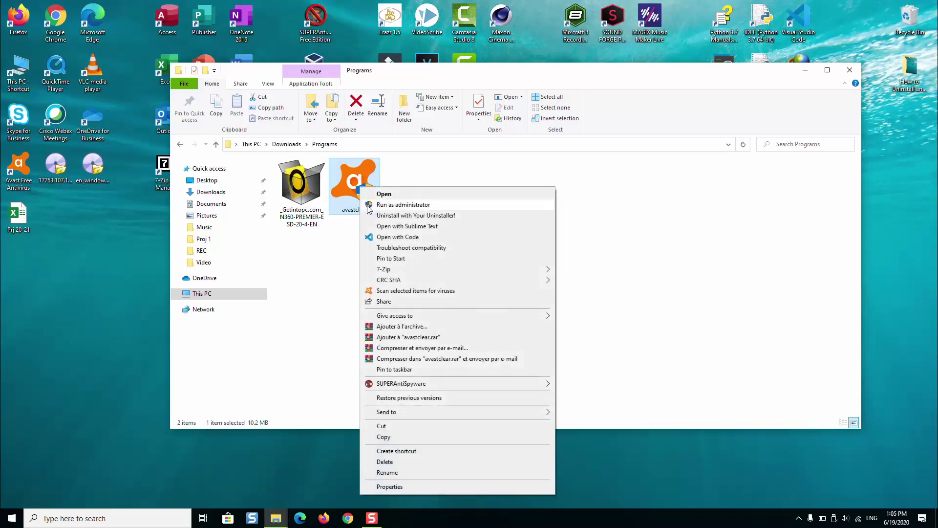
click(368, 205)
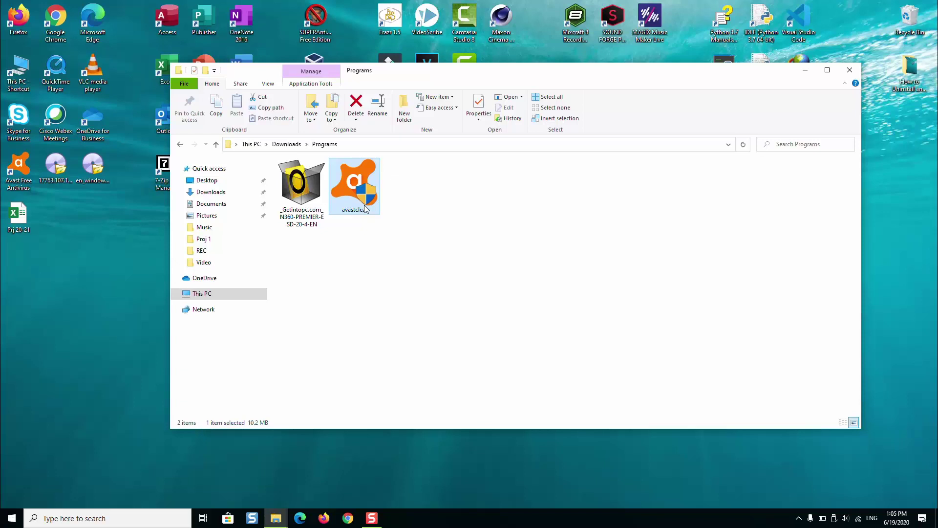
Run avastclear and decline restarting into Safe Mode
double_click(365, 208)
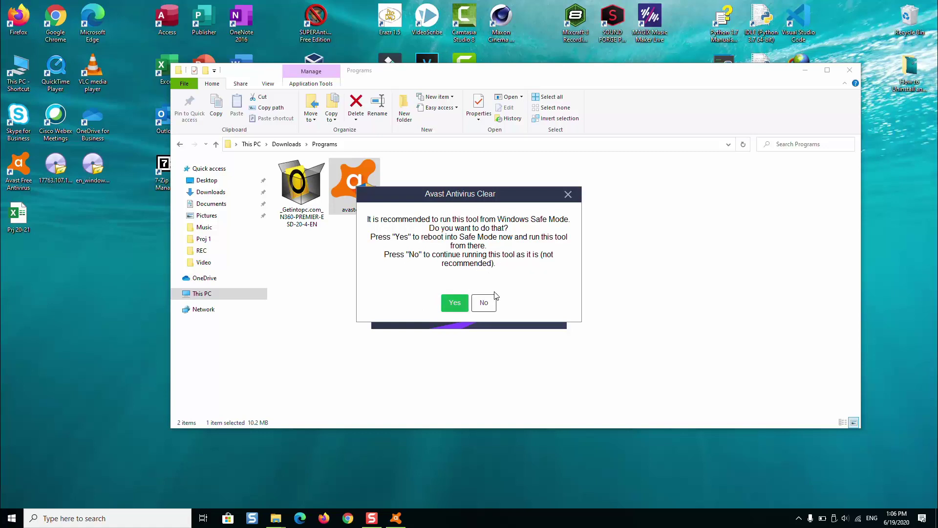
click(487, 303)
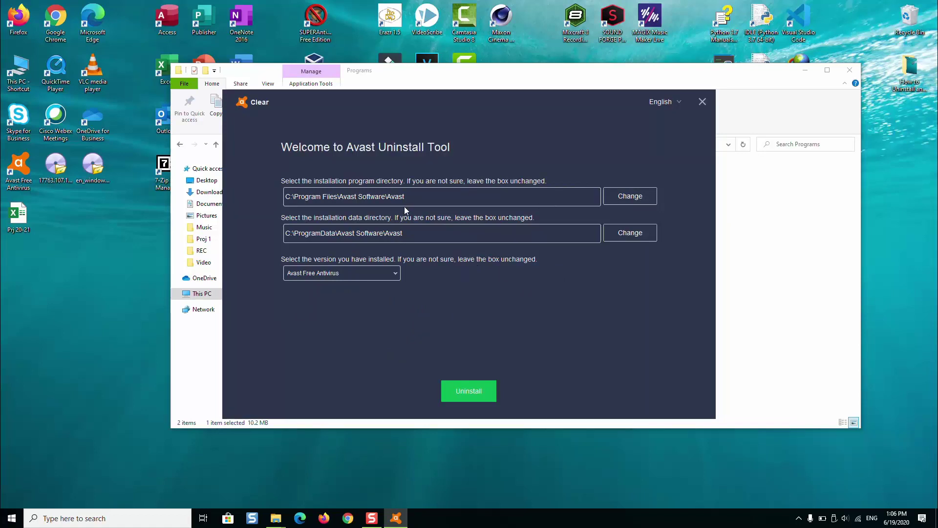
drag(408, 198, 280, 198)
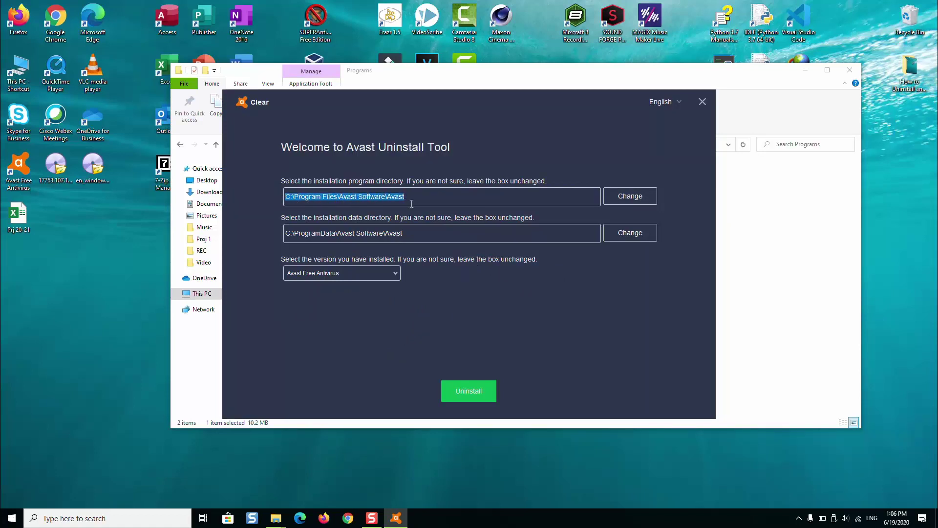
click(624, 196)
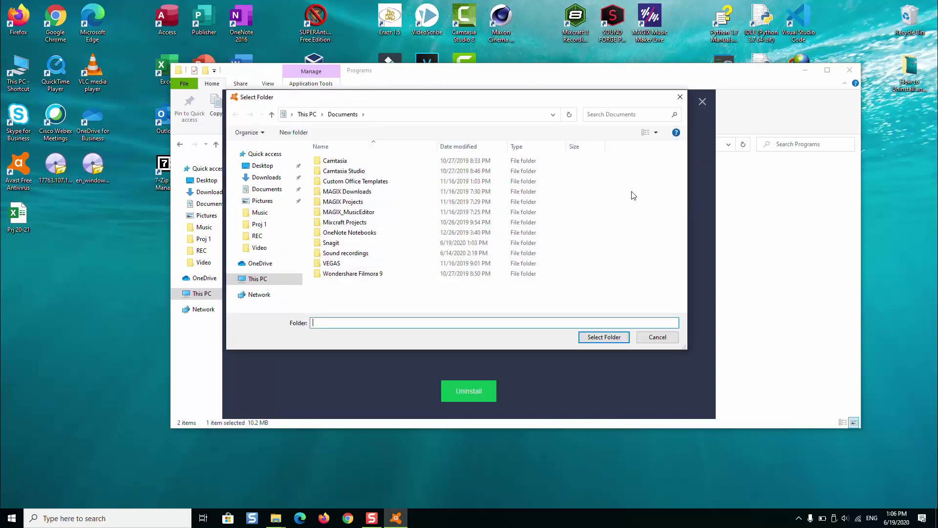
click(680, 98)
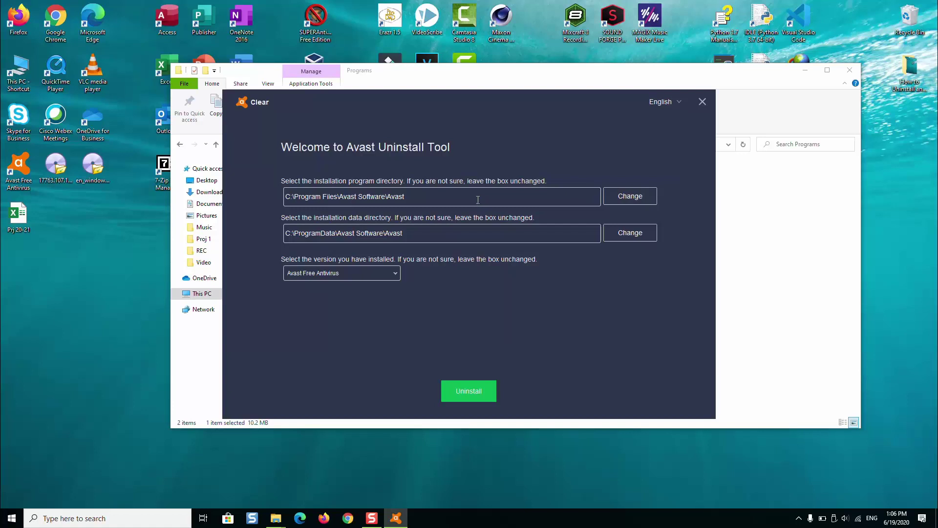
click(387, 274)
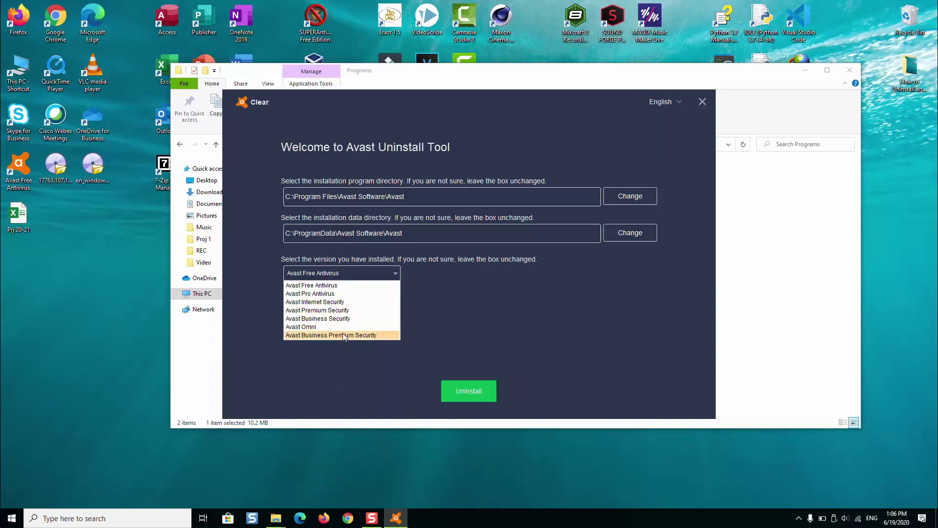
click(343, 287)
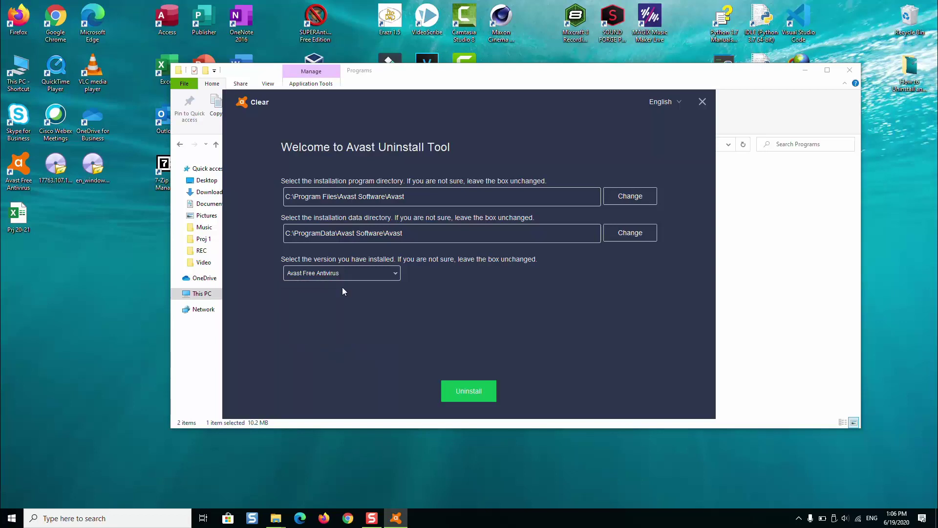
click(470, 392)
Start removing Avast Free Antivirus in Avast Clear
click(468, 389)
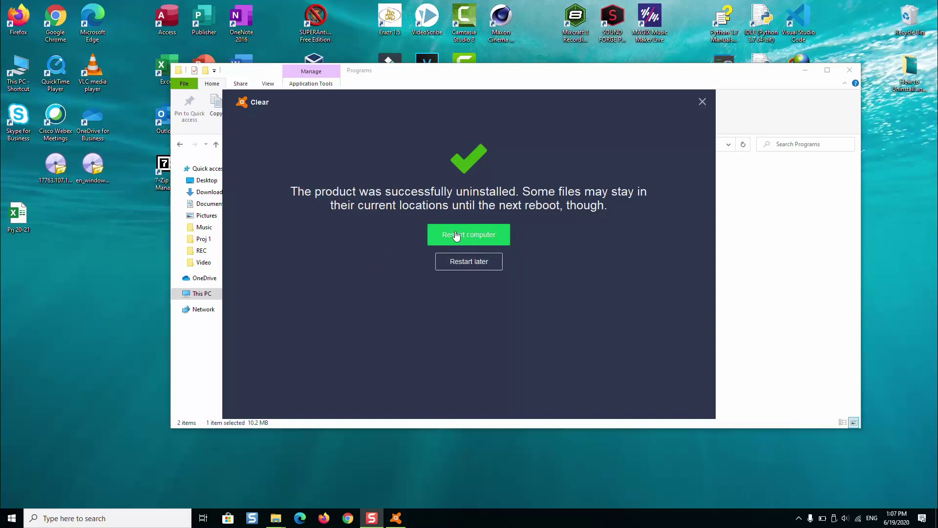
Choose Restart later, delete the avastclear file, and close the Programs folder window
click(468, 262)
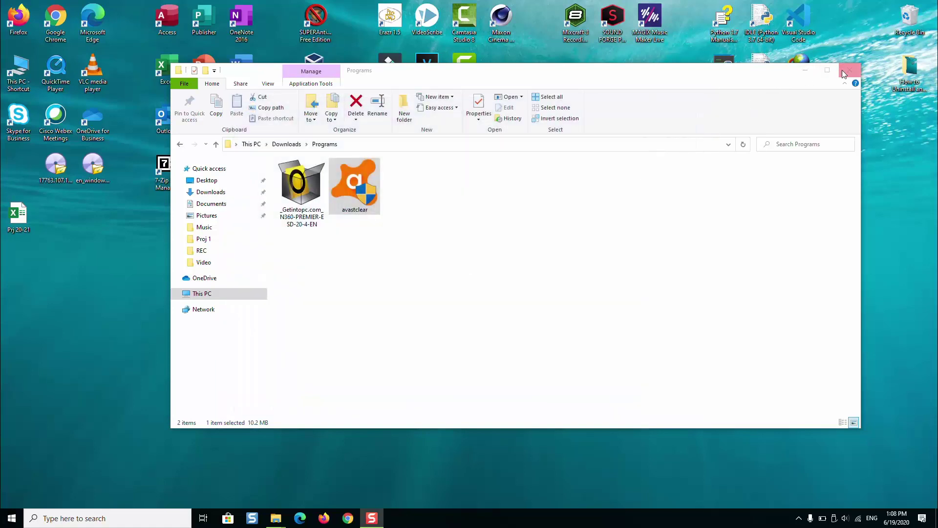
click(364, 193)
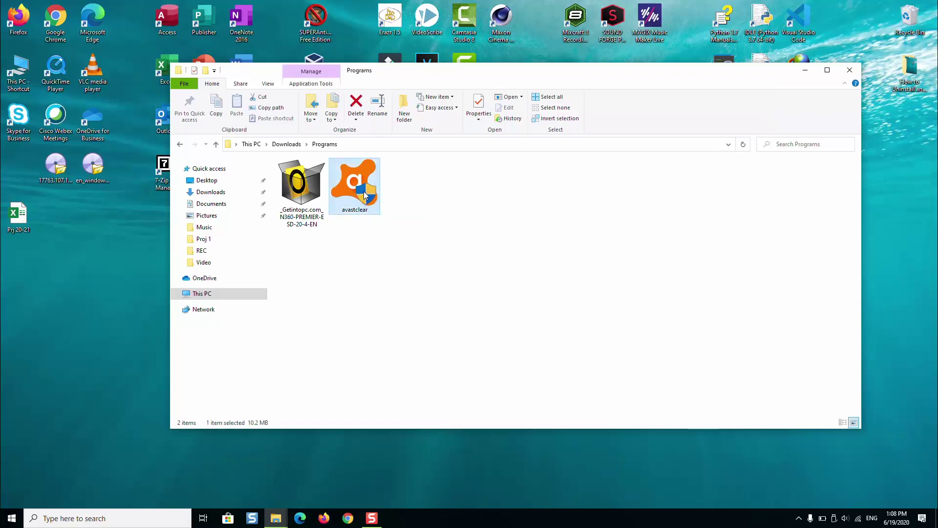
key(Delete)
click(849, 70)
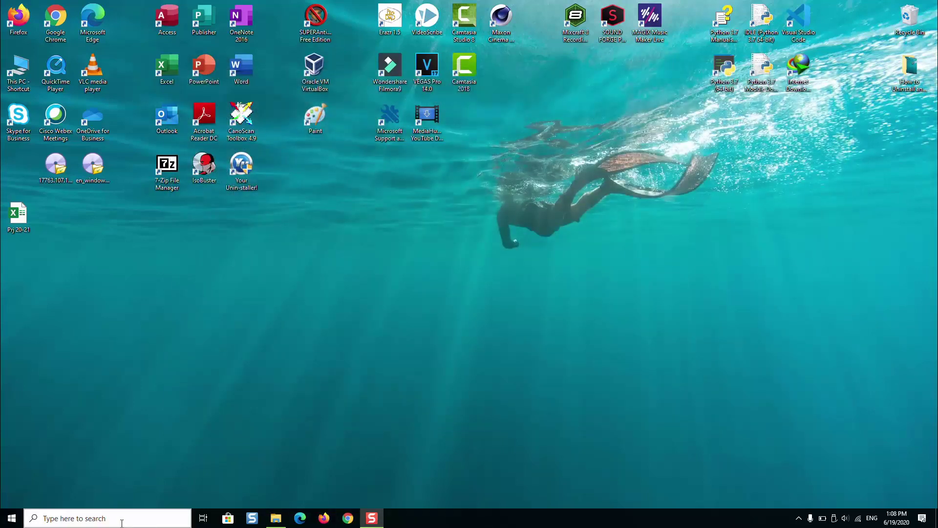
Open Control Panel, try small and large icon views, then open Uninstall a program
click(63, 518)
text(control)
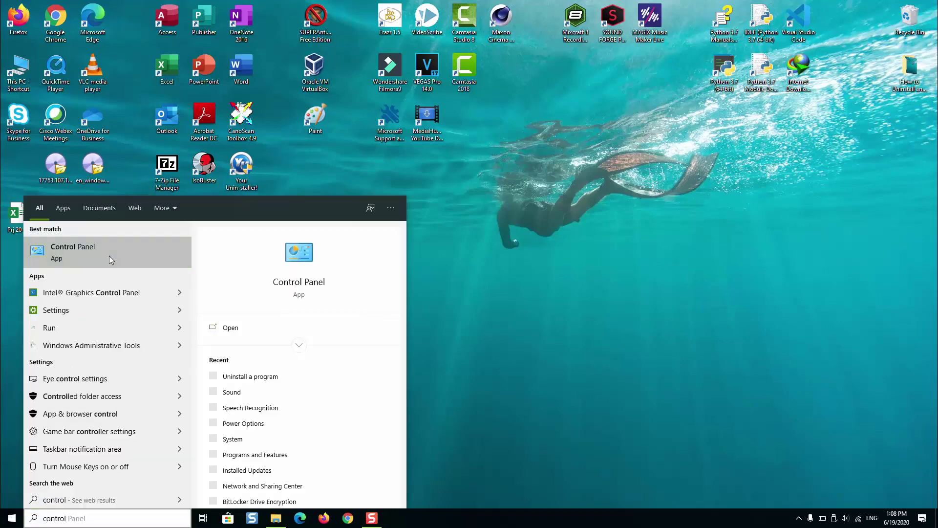
click(109, 256)
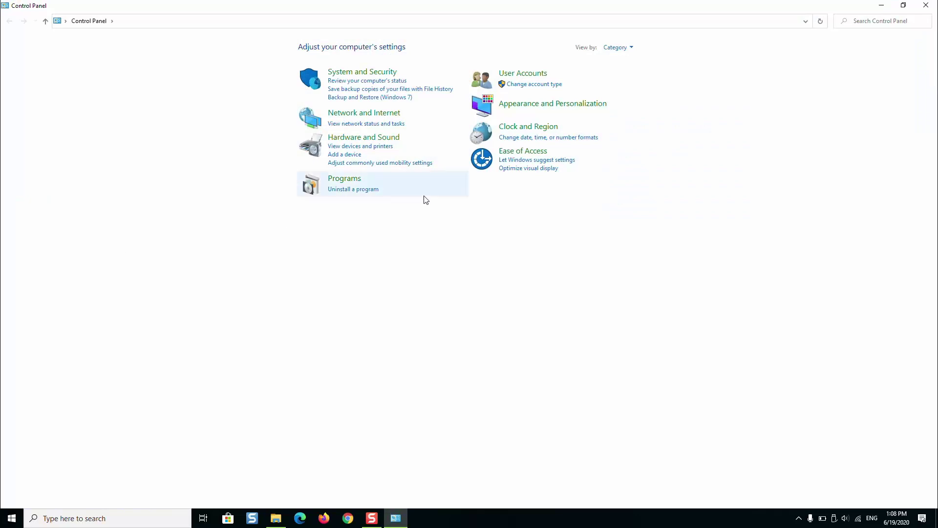
click(617, 48)
click(625, 85)
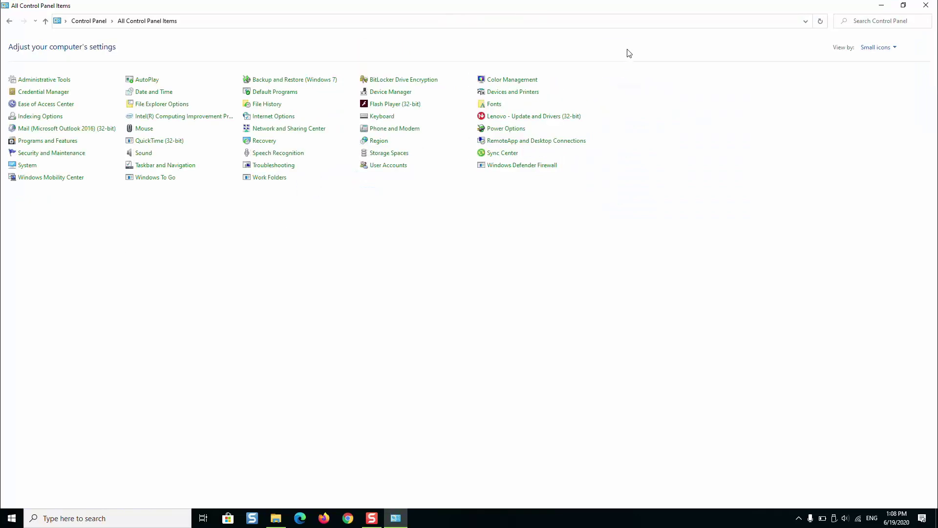
click(876, 47)
click(865, 76)
click(877, 47)
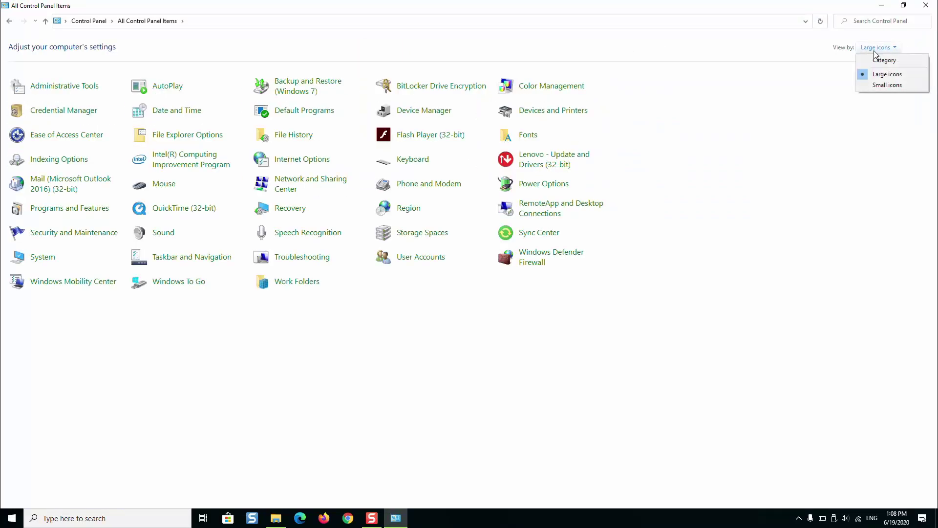
click(880, 63)
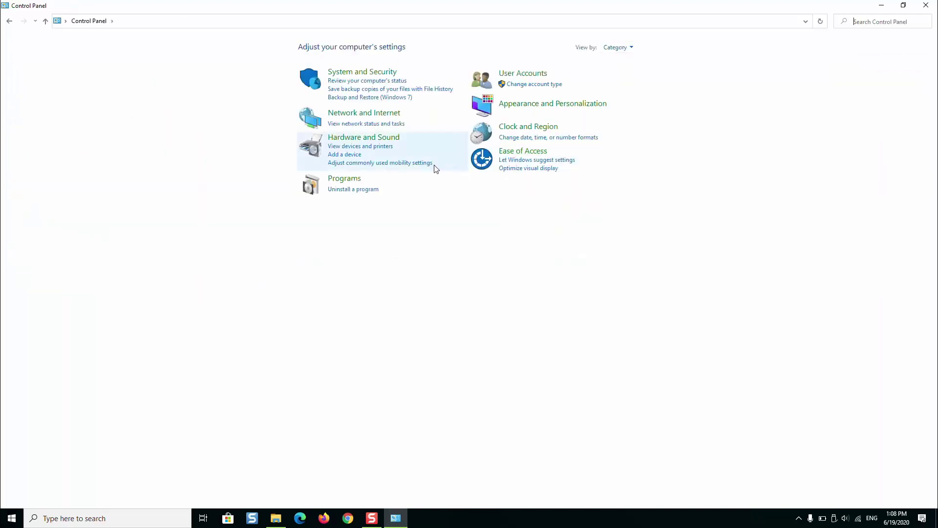
click(364, 190)
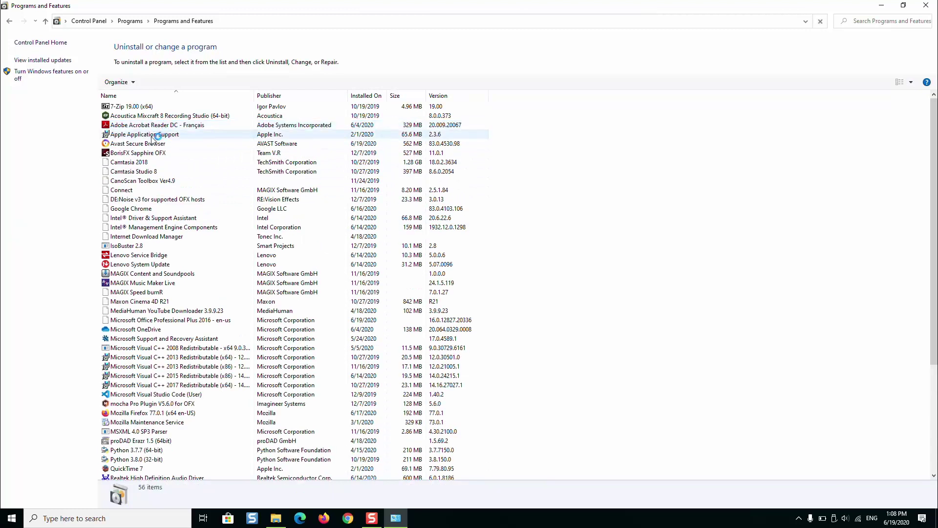
Uninstall Avast Secure Browser from the Programs and Features list
click(173, 144)
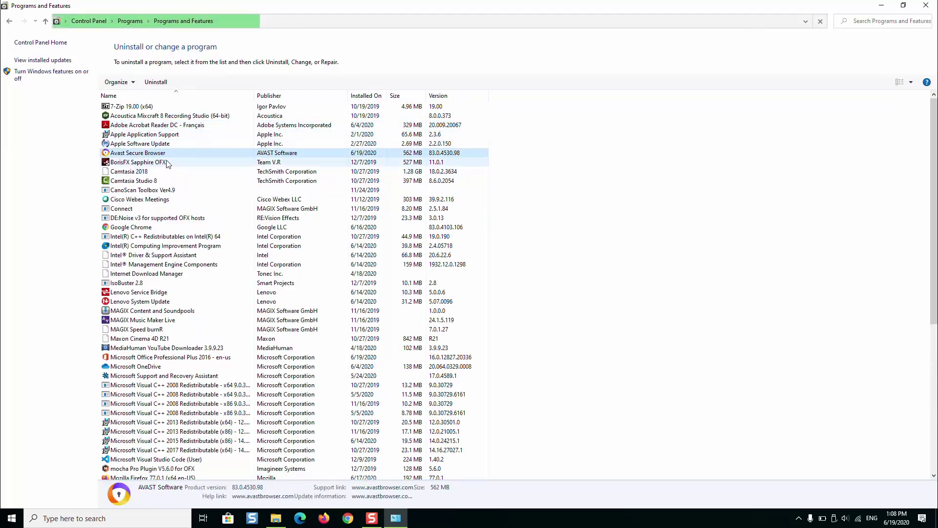
scroll(160, 169, down, 6)
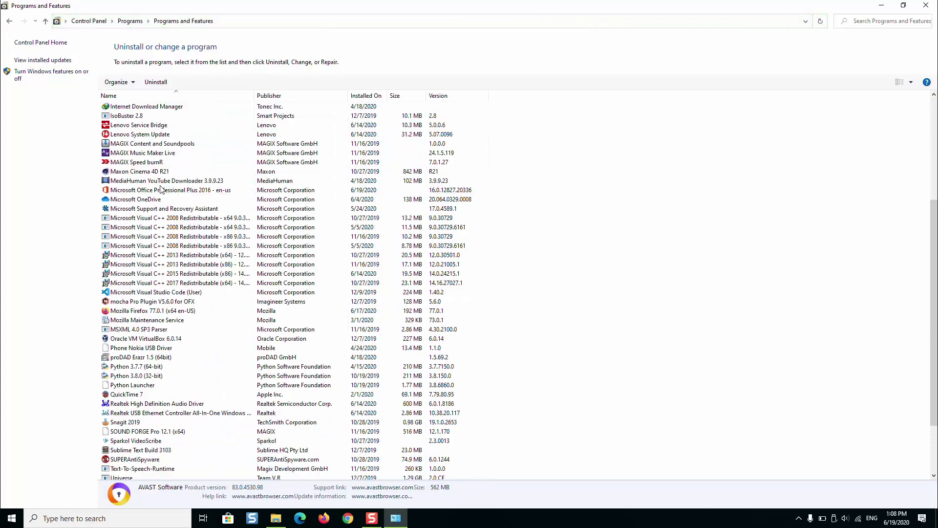
scroll(162, 190, down, 3)
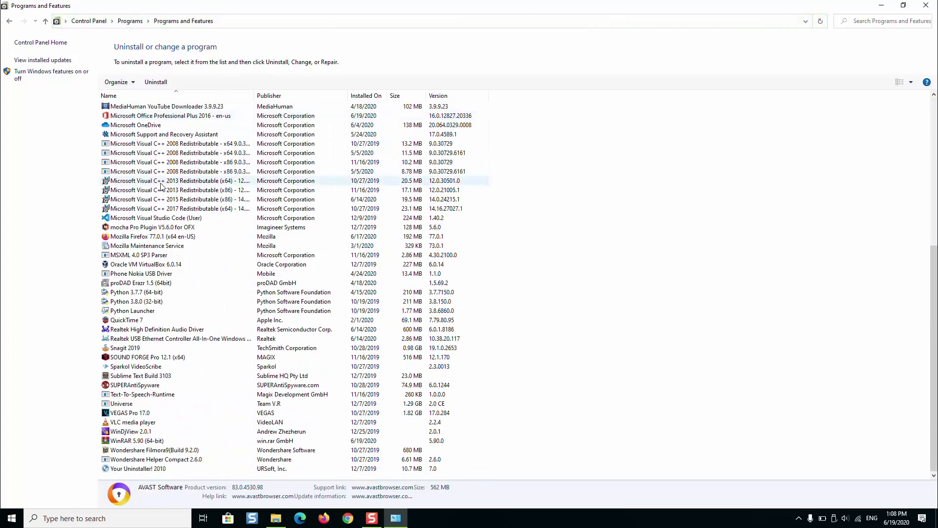
scroll(161, 187, up, 6)
scroll(158, 183, up, 3)
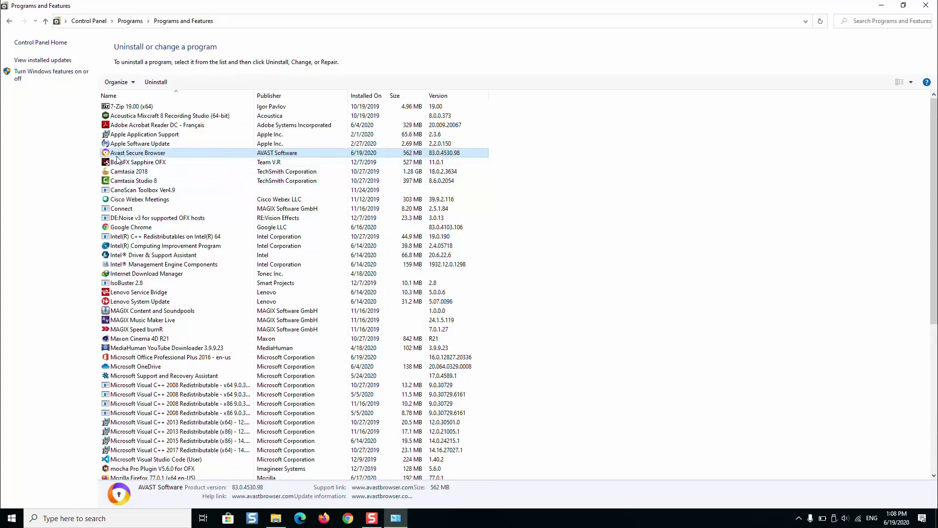
right_click(141, 154)
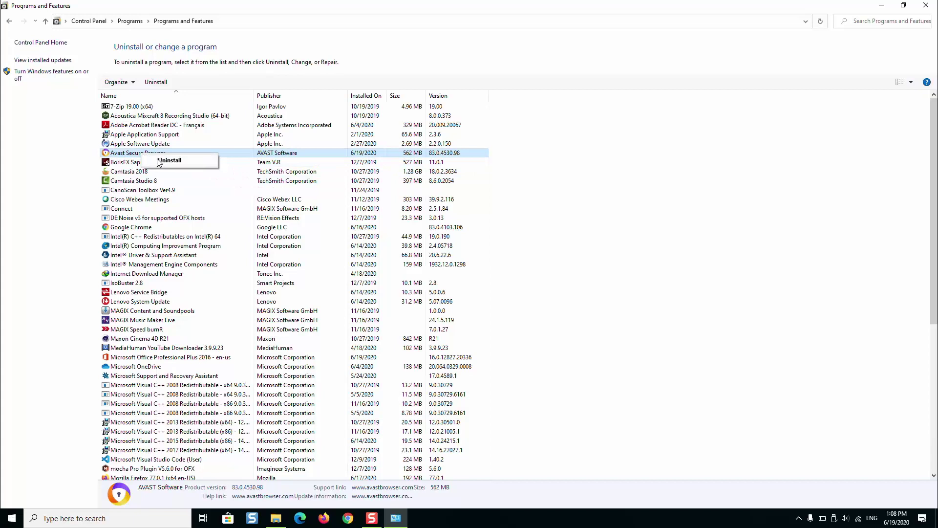
click(158, 163)
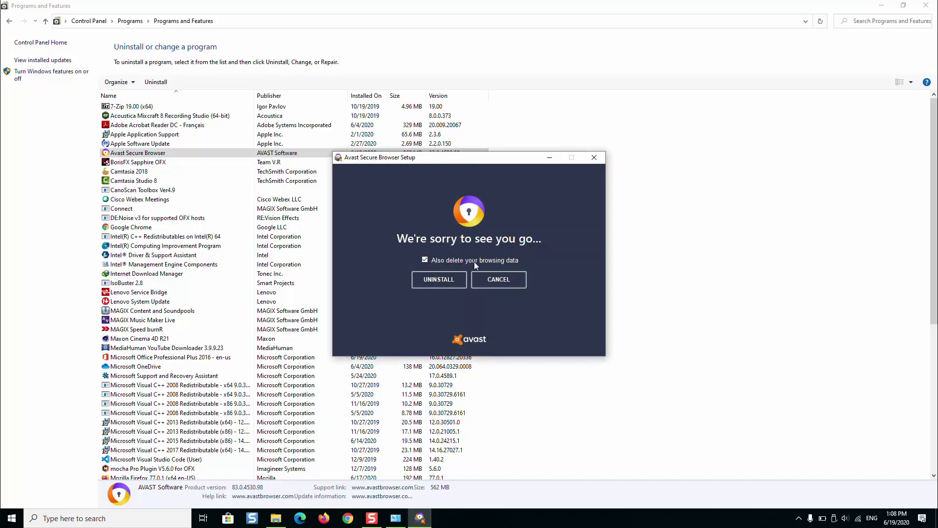
Uninstall Avast Secure Browser with its browsing data and dismiss the completion message
click(444, 284)
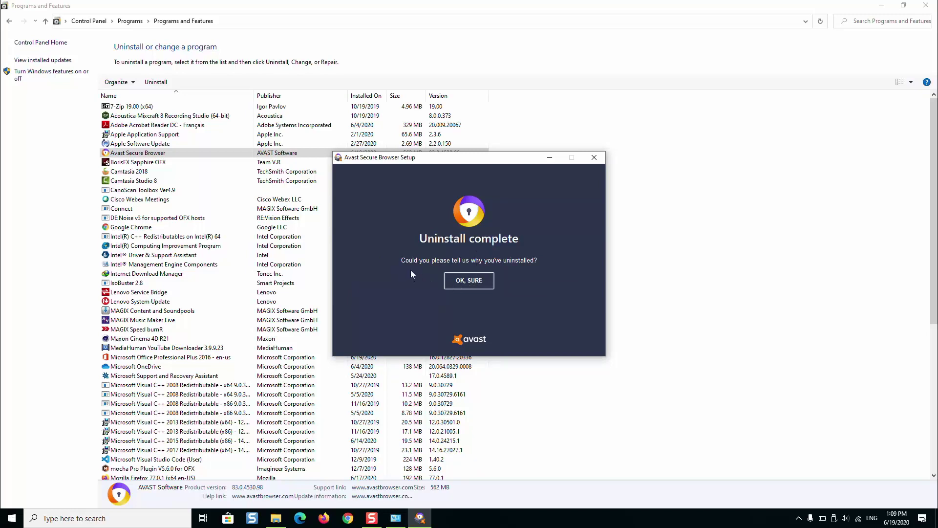
click(478, 283)
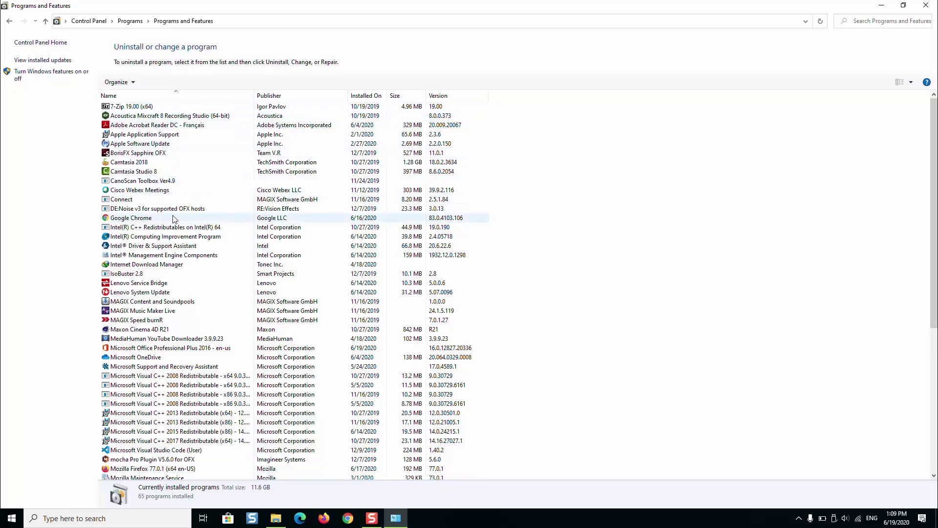
Close Programs and Features, then show and hide the hidden tray icons
click(925, 5)
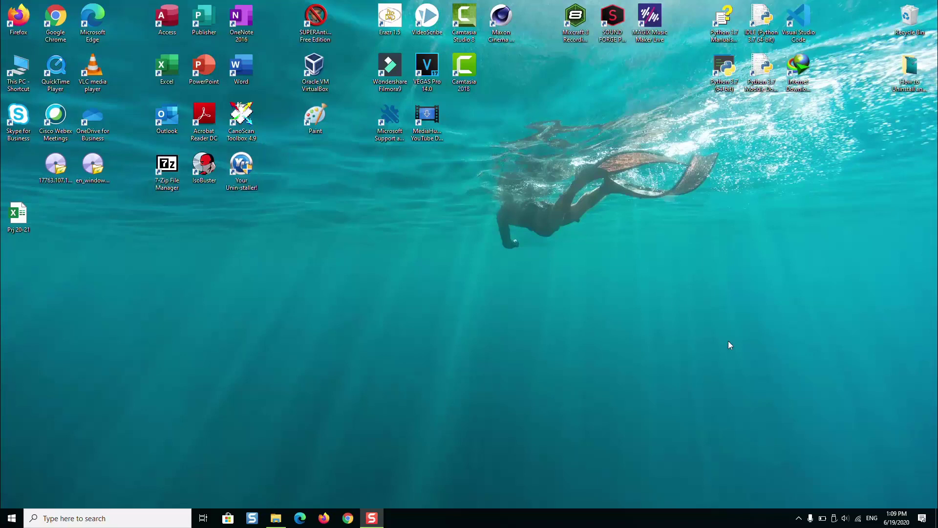
click(799, 517)
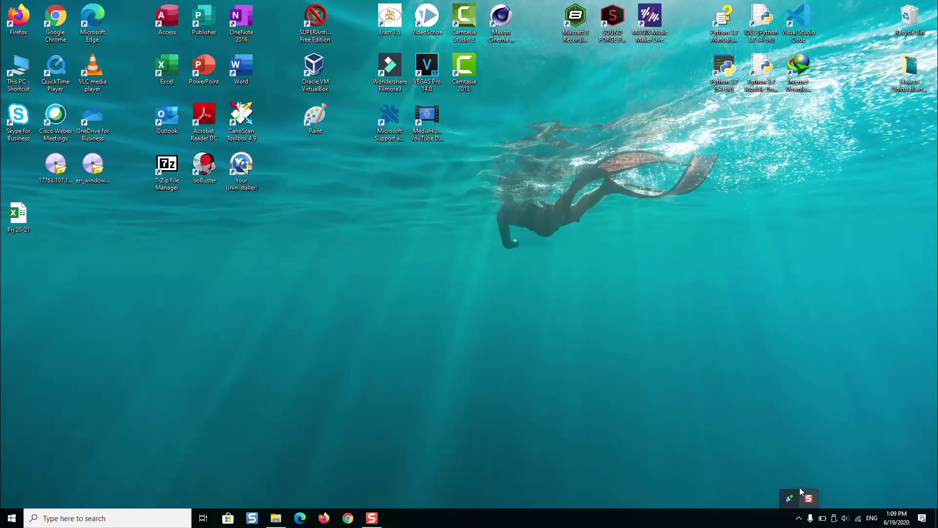
click(692, 392)
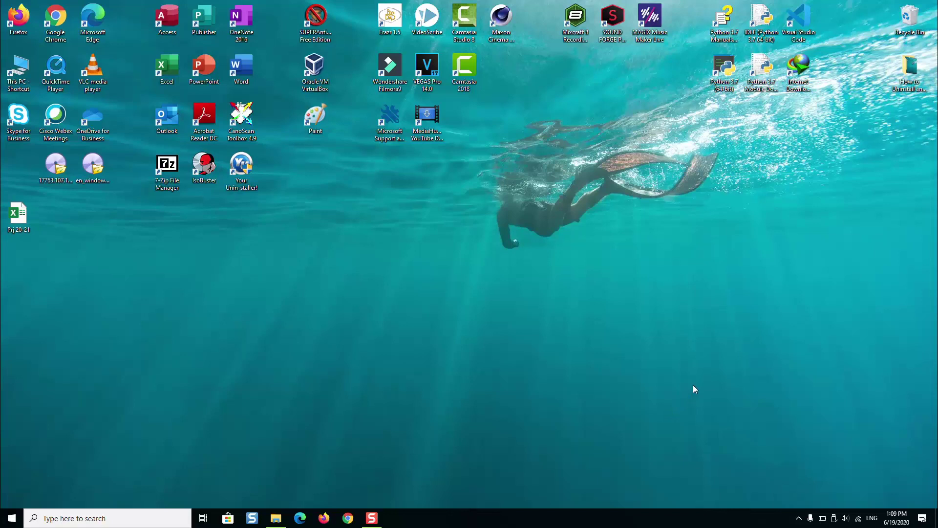